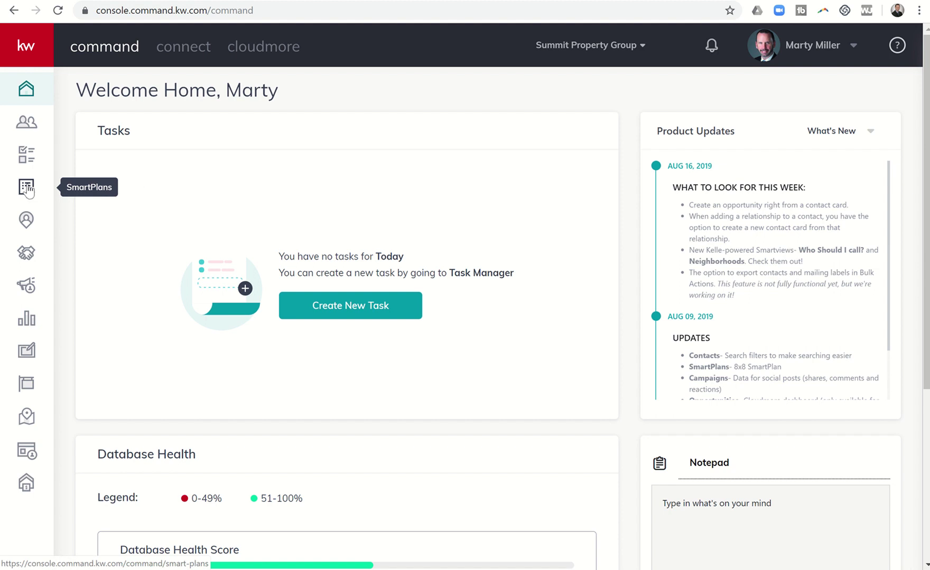
In the SmartPlans Marketplace, expand the Birthday plan's steps: reminder, 4-day delay, phone call.
left_click(27, 189)
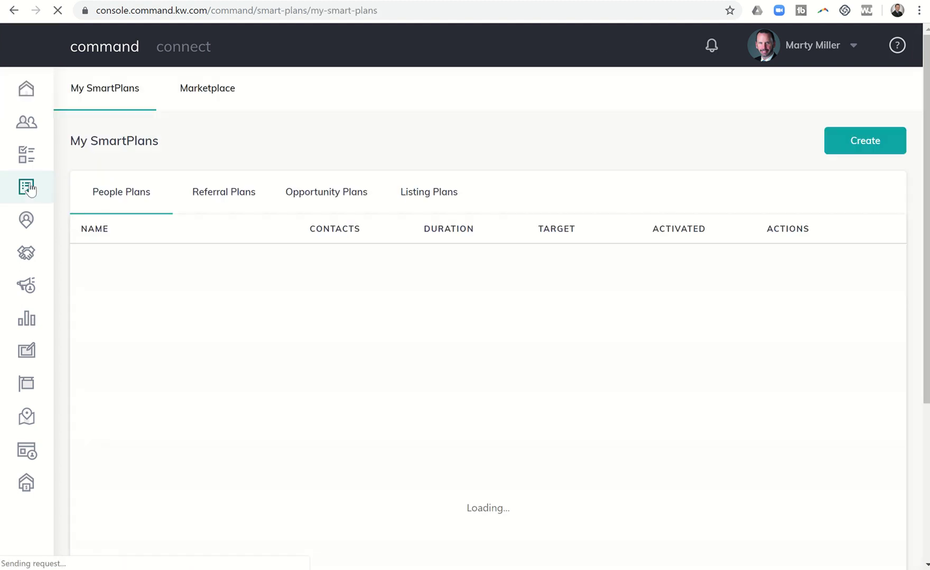
left_click(204, 95)
scroll(235, 173, "down", 2)
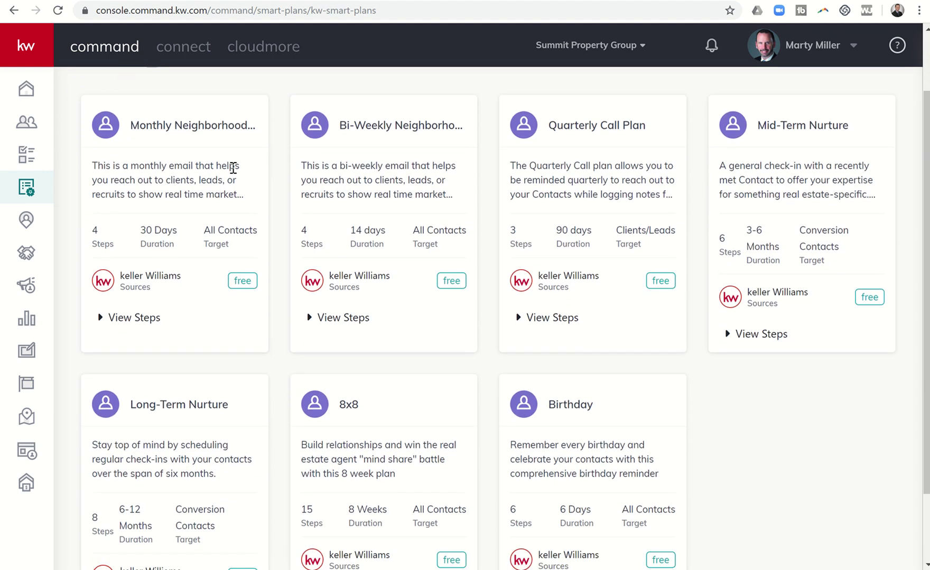
scroll(369, 289, "down", 1)
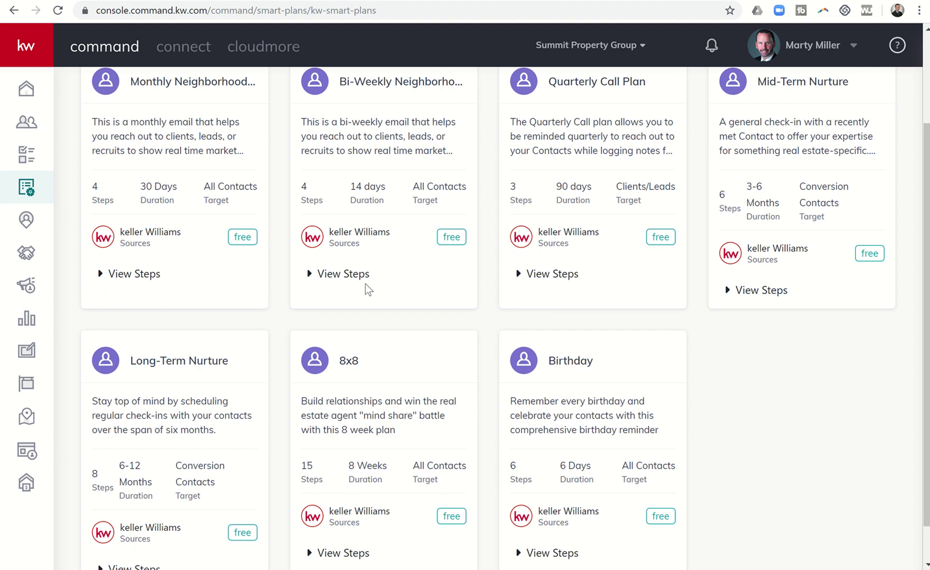
scroll(368, 289, "down", 1)
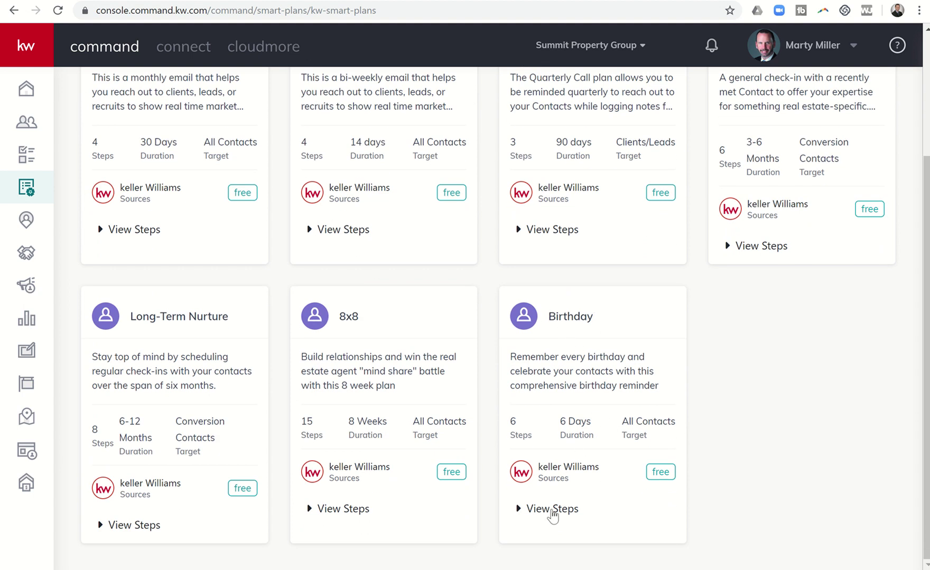
left_click(552, 511)
scroll(552, 511, "down", 7)
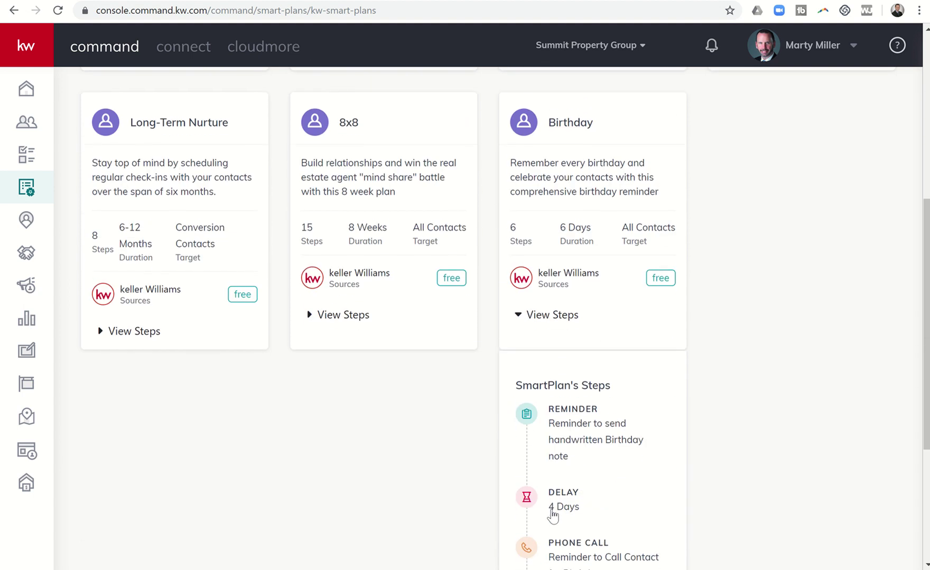
scroll(553, 515, "down", 3)
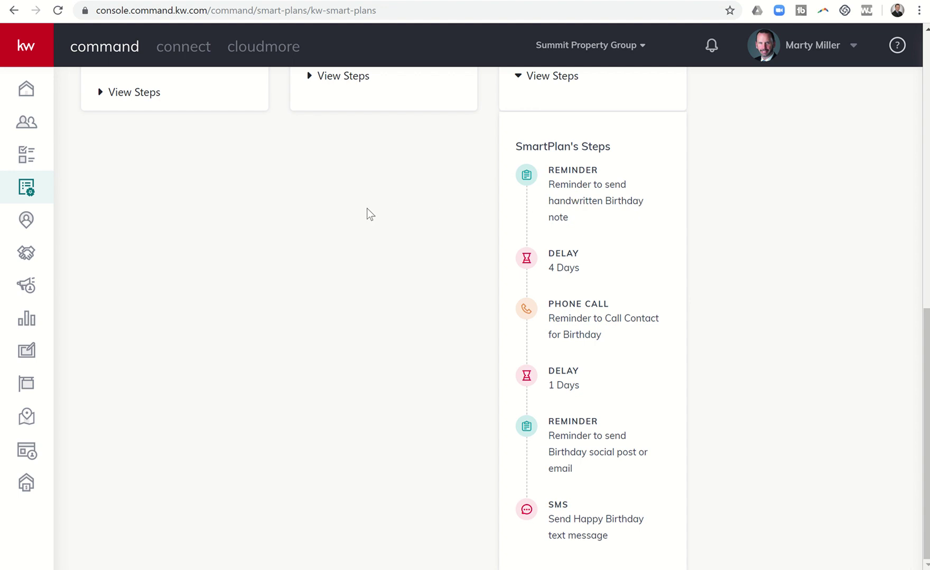
Open Task Manager's Contact Tasks, try the Next 7 Days range, and reload the page (0 tasks Today).
scroll(367, 209, "up", 2)
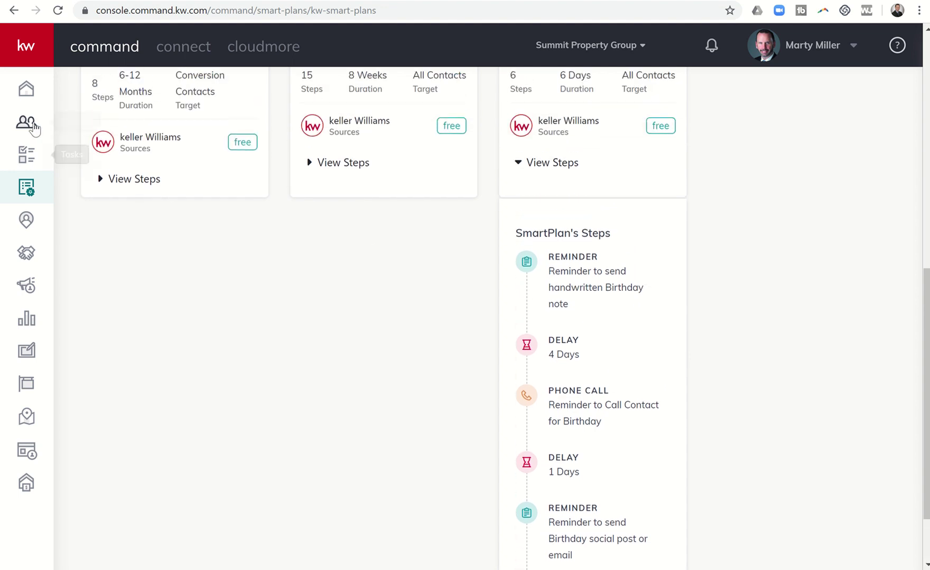
left_click(29, 156)
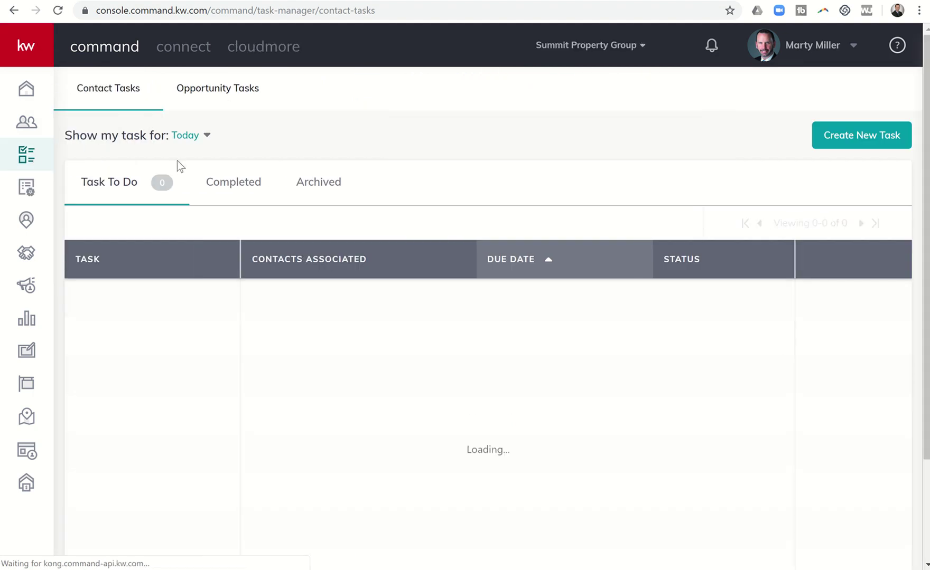
left_click(182, 138)
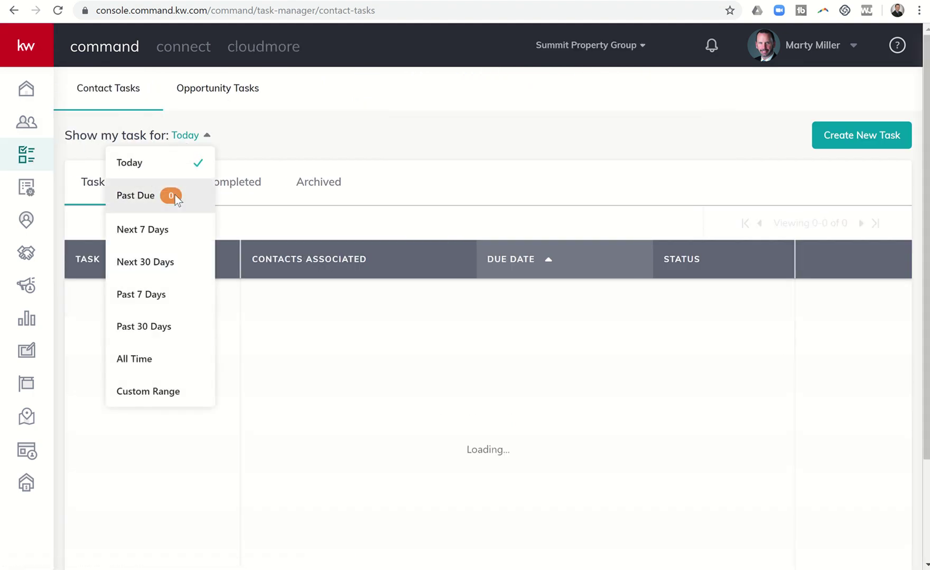
left_click(156, 230)
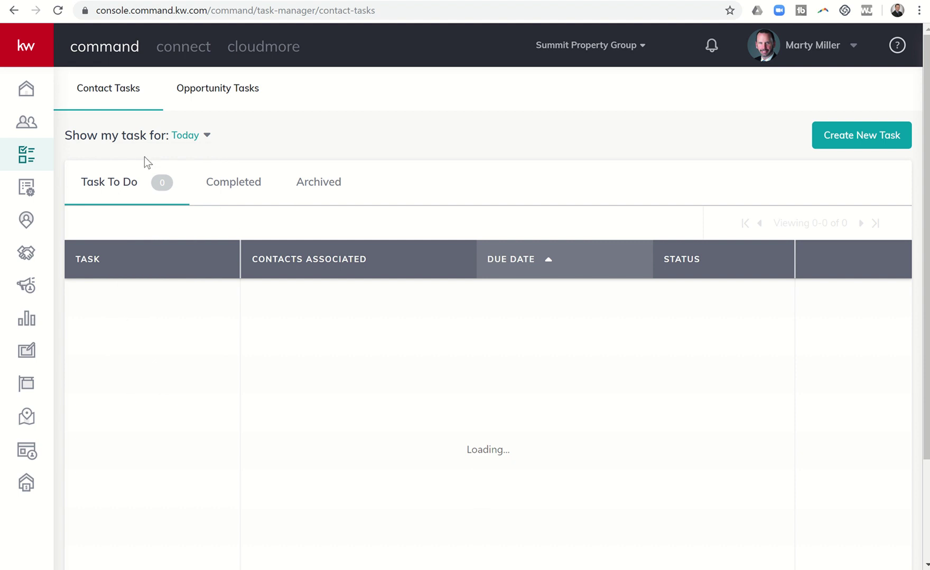
left_click(187, 138)
left_click(157, 231)
left_click(209, 140)
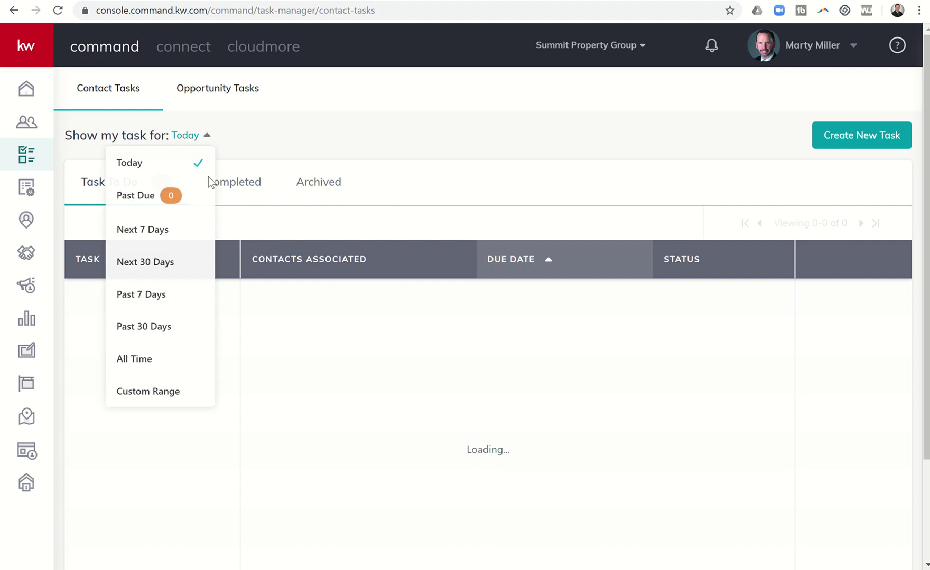
left_click(199, 231)
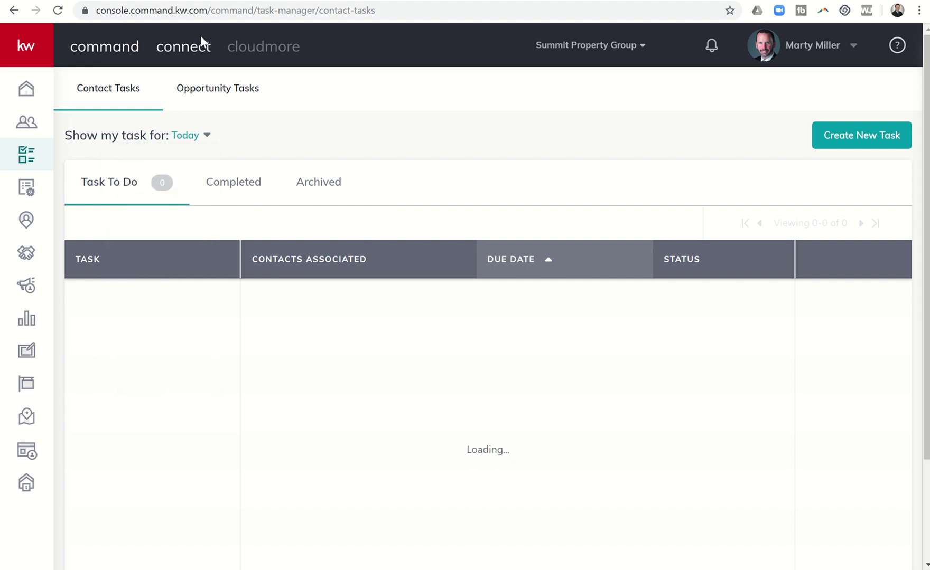
left_click(58, 10)
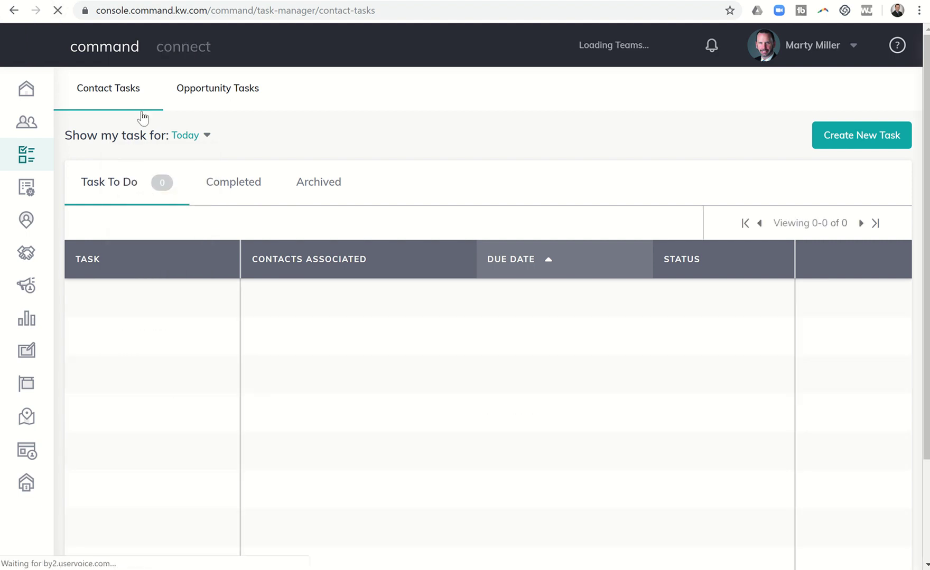
Show Next 7 Days tasks, listing Handwritten Birthday due 08/29/2019, and check today's date on the clock.
left_click(209, 139)
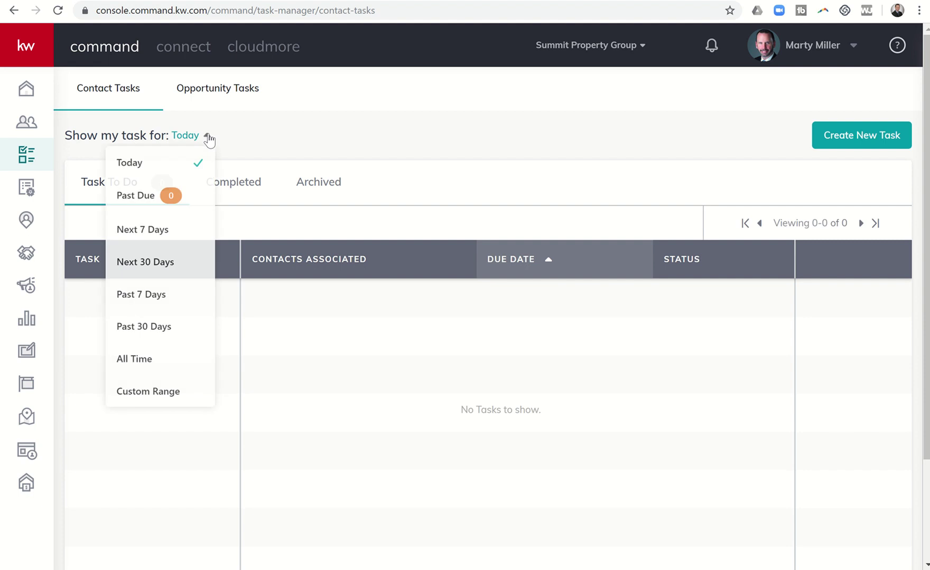
left_click(152, 233)
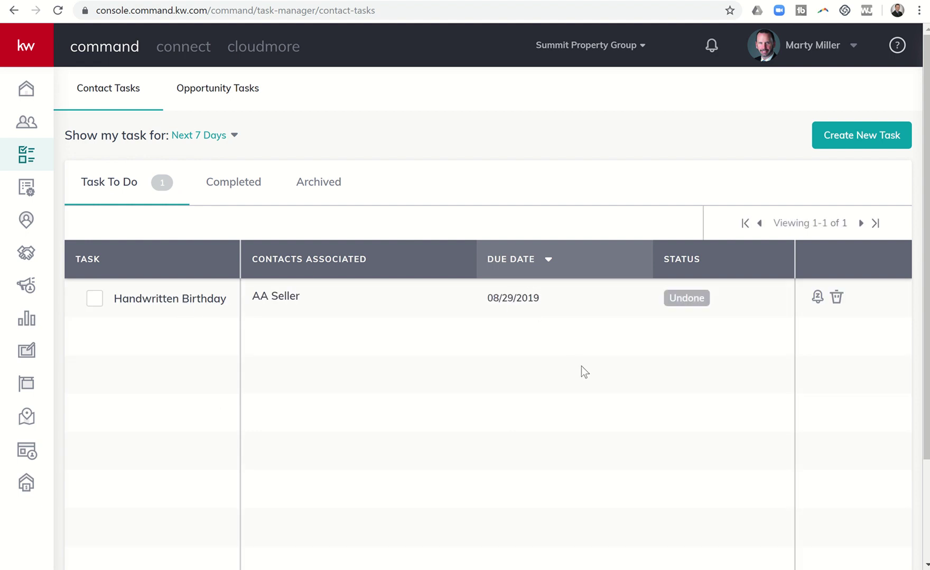
left_click(866, 564)
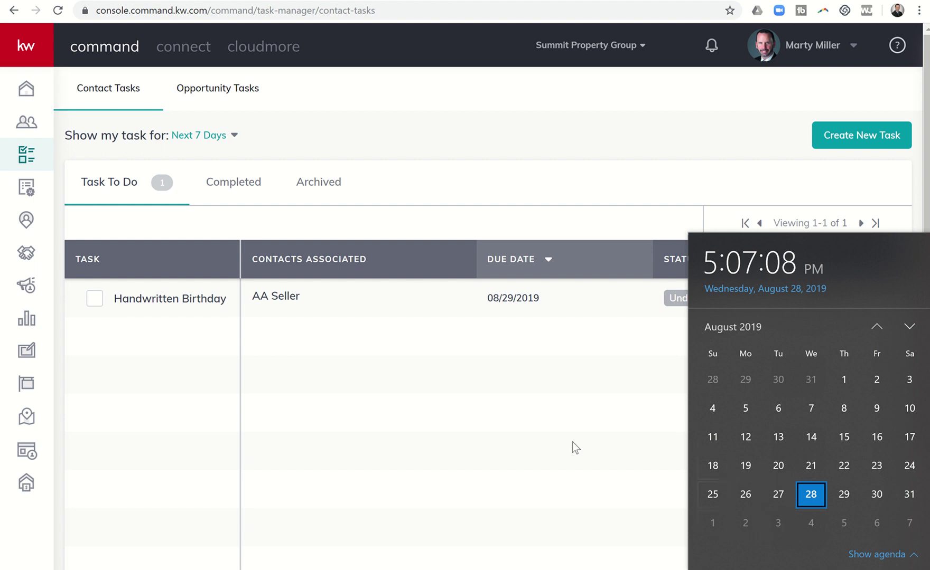
left_click(483, 410)
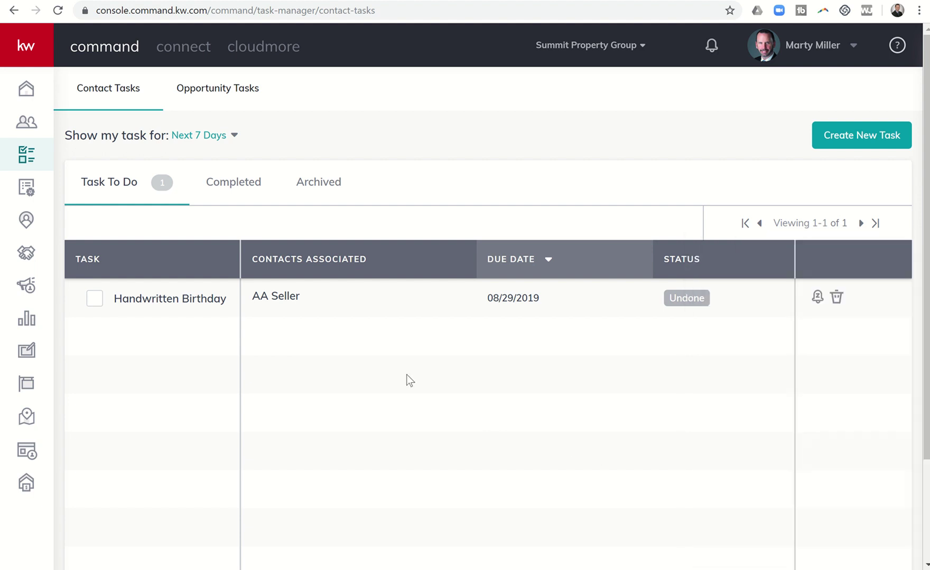
Enroll the seller contact in the Birthday SmartPlan, alongside Monthly Neighborhood Nurture.
left_click(31, 130)
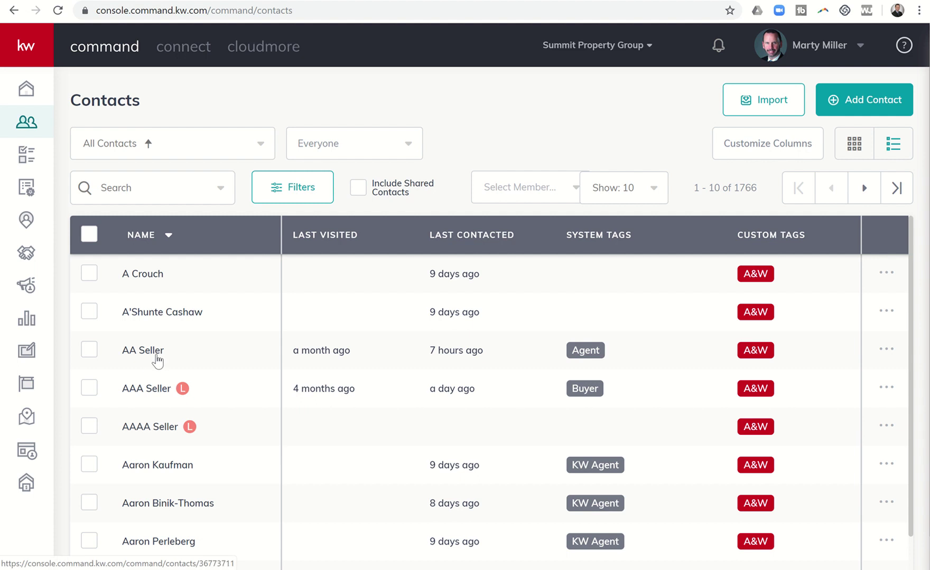
left_click(153, 390)
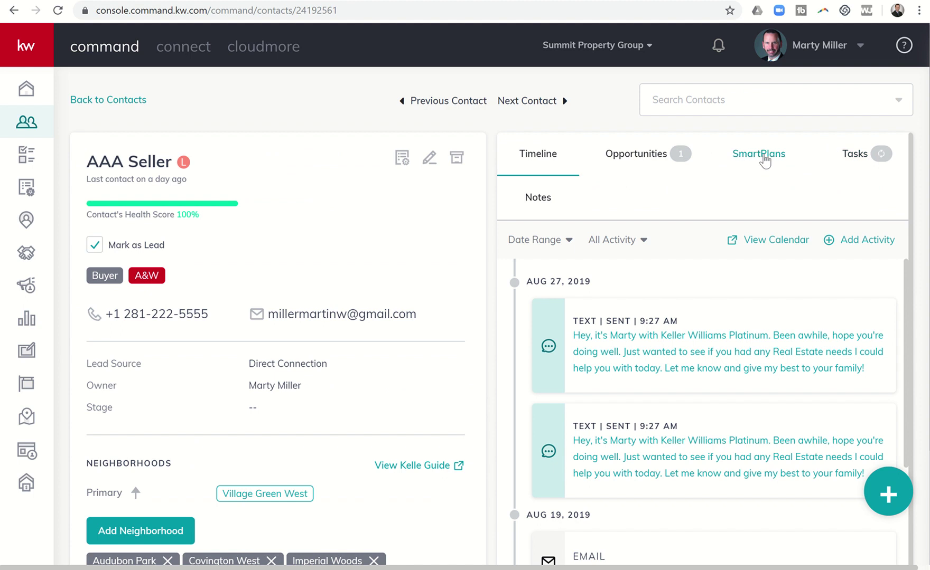
left_click(764, 158)
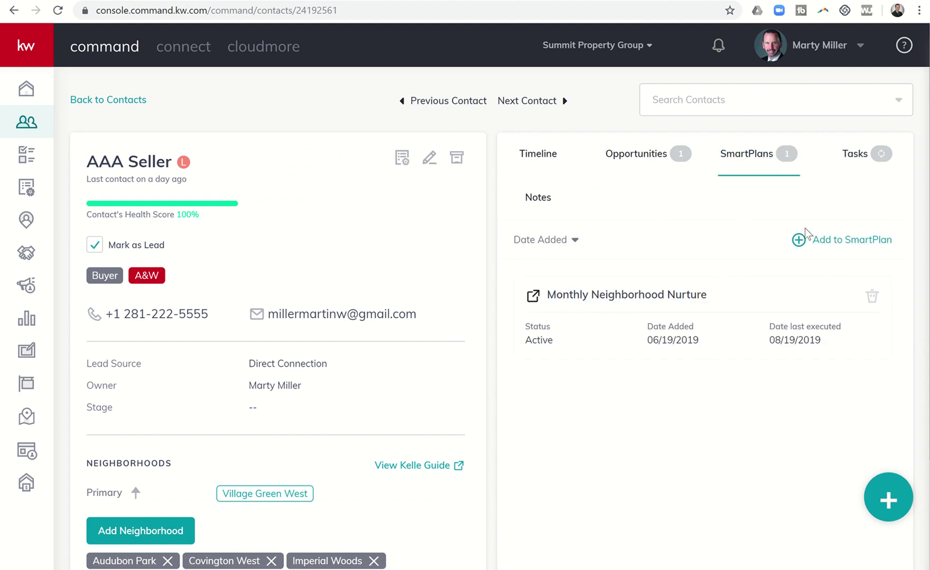
left_click(820, 243)
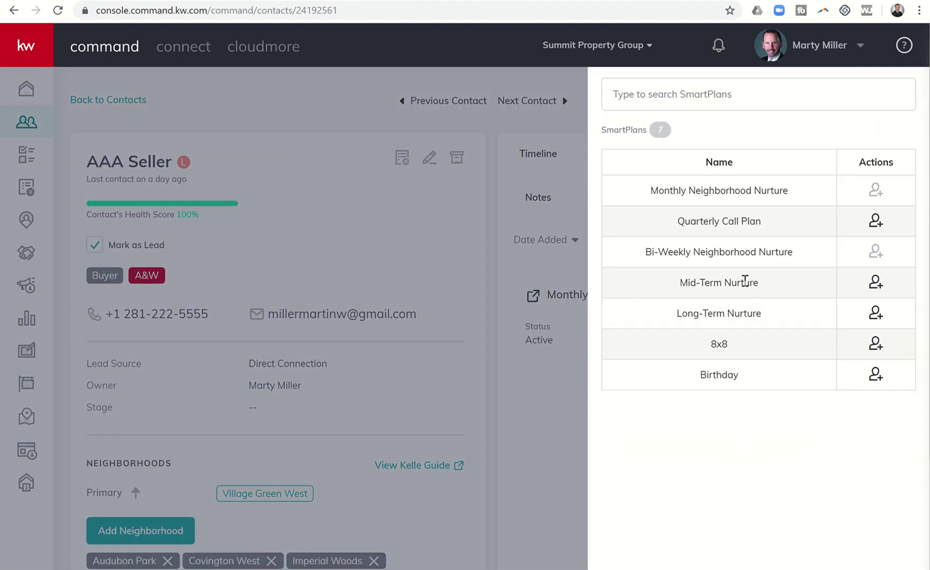
left_click(875, 376)
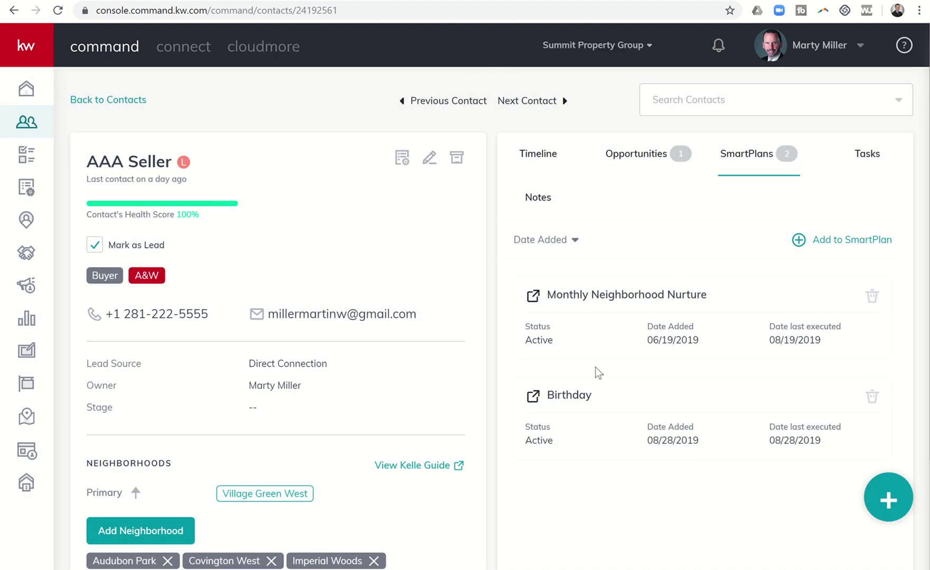
scroll(392, 412, "down", 10)
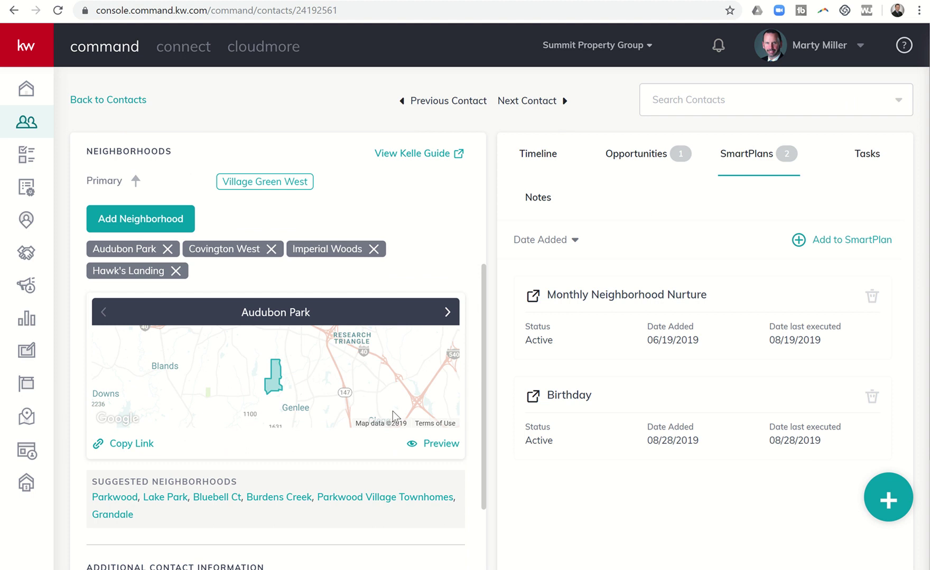
scroll(392, 412, "down", 4)
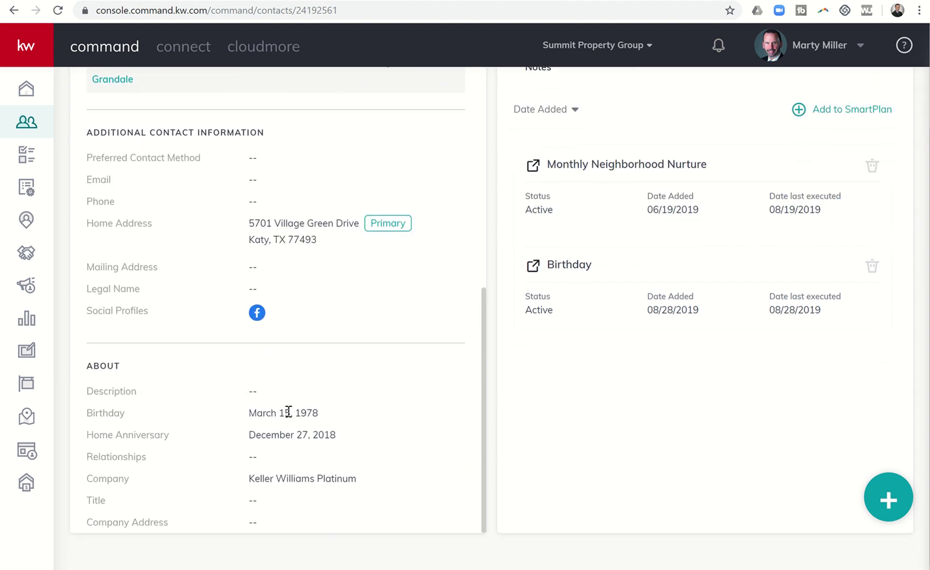
scroll(352, 404, "up", 3)
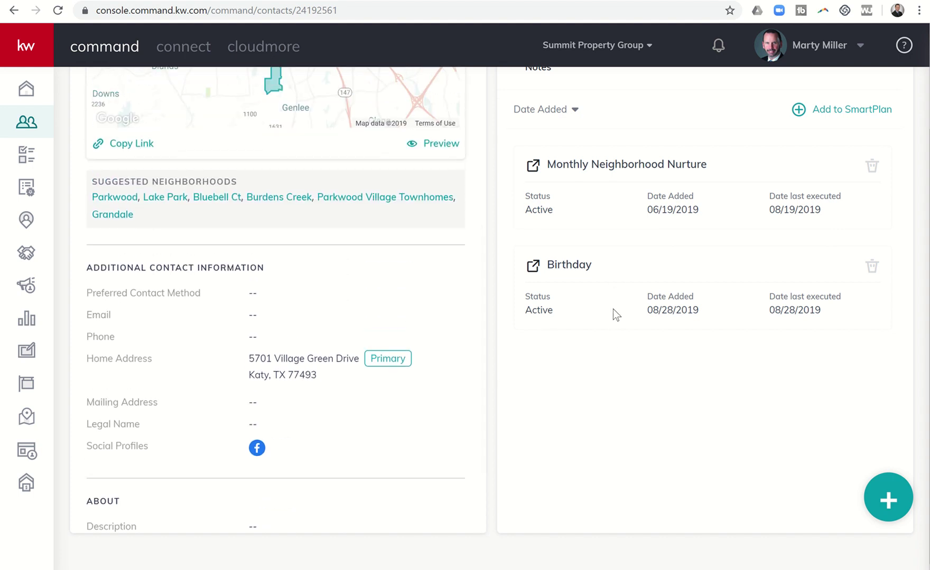
scroll(606, 310, "up", 3)
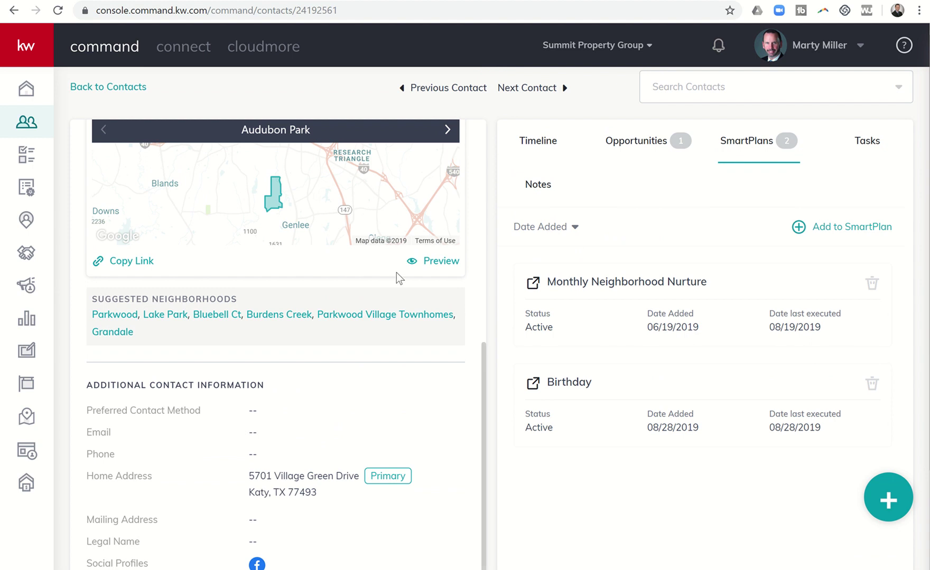
scroll(391, 190, "up", 3)
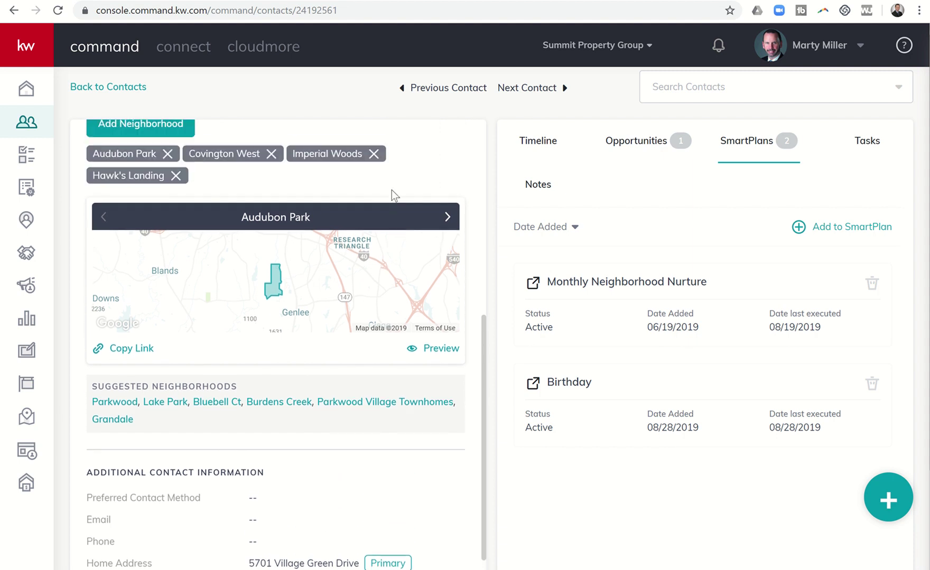
scroll(391, 190, "up", 6)
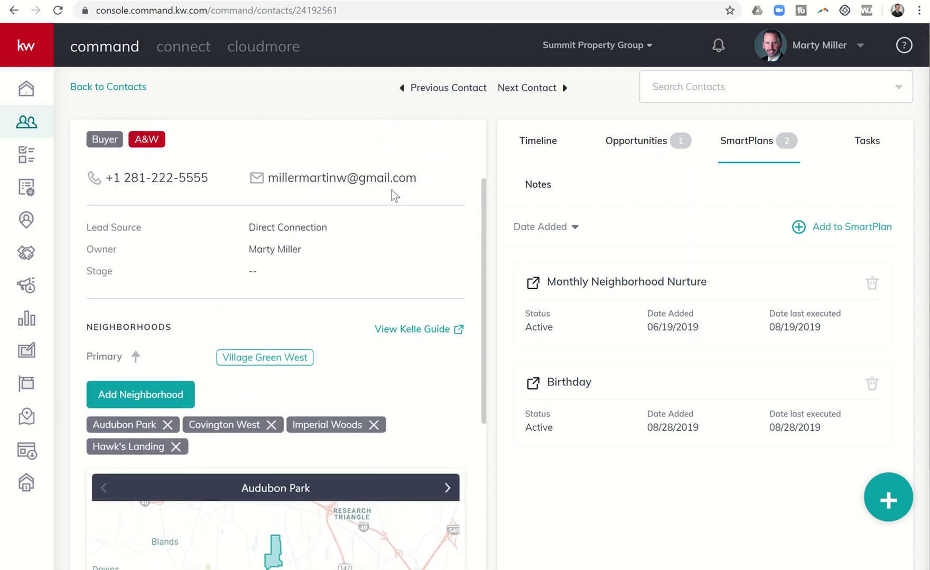
scroll(392, 196, "up", 1)
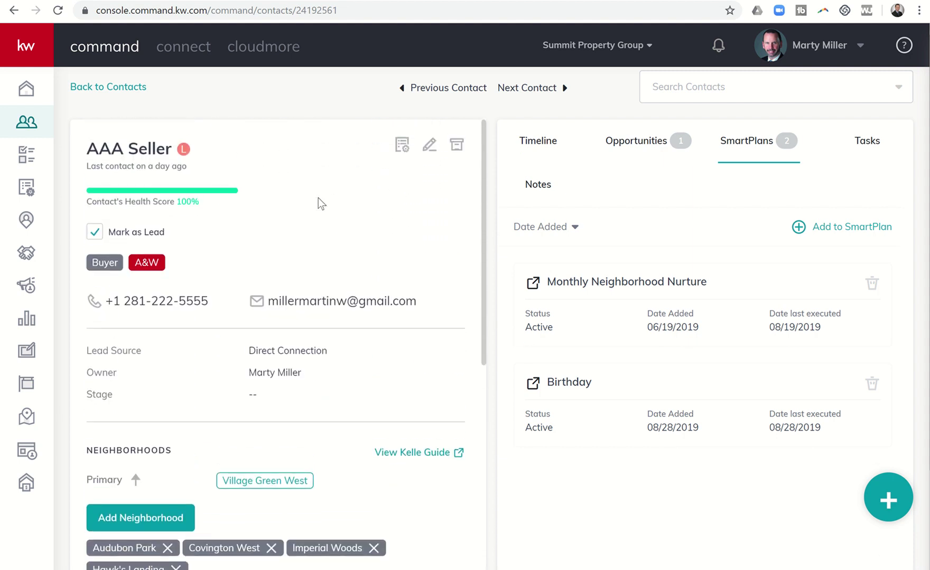